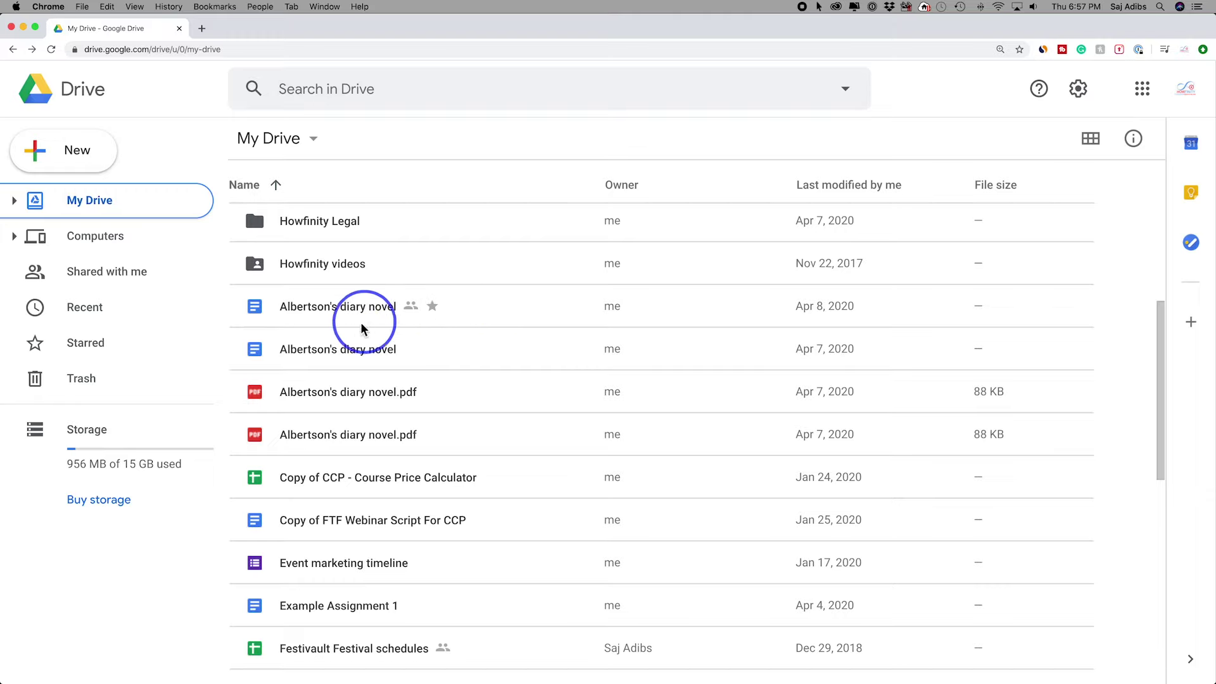
- Select the second Albertson's diary novel document and bring up its sharing dialog
{"action": "scroll", "coordinate": [292, 313], "scroll_direction": "up", "scroll_amount": 1}
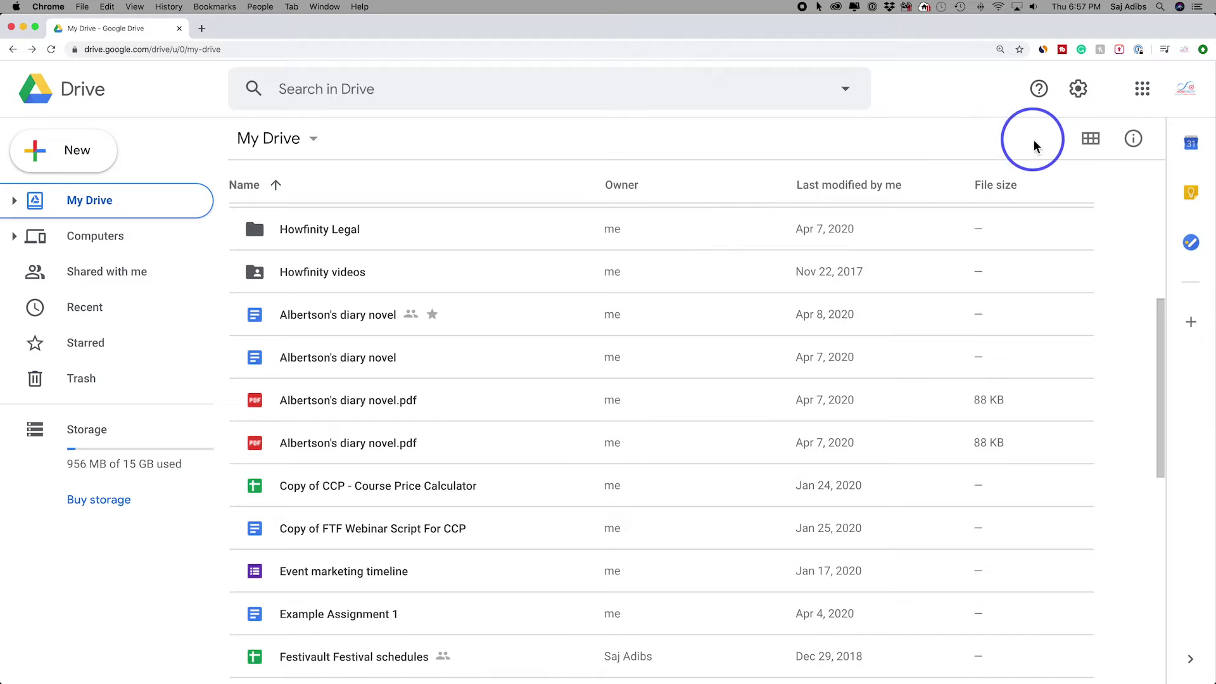
{"action": "left_click", "coordinate": [423, 368]}
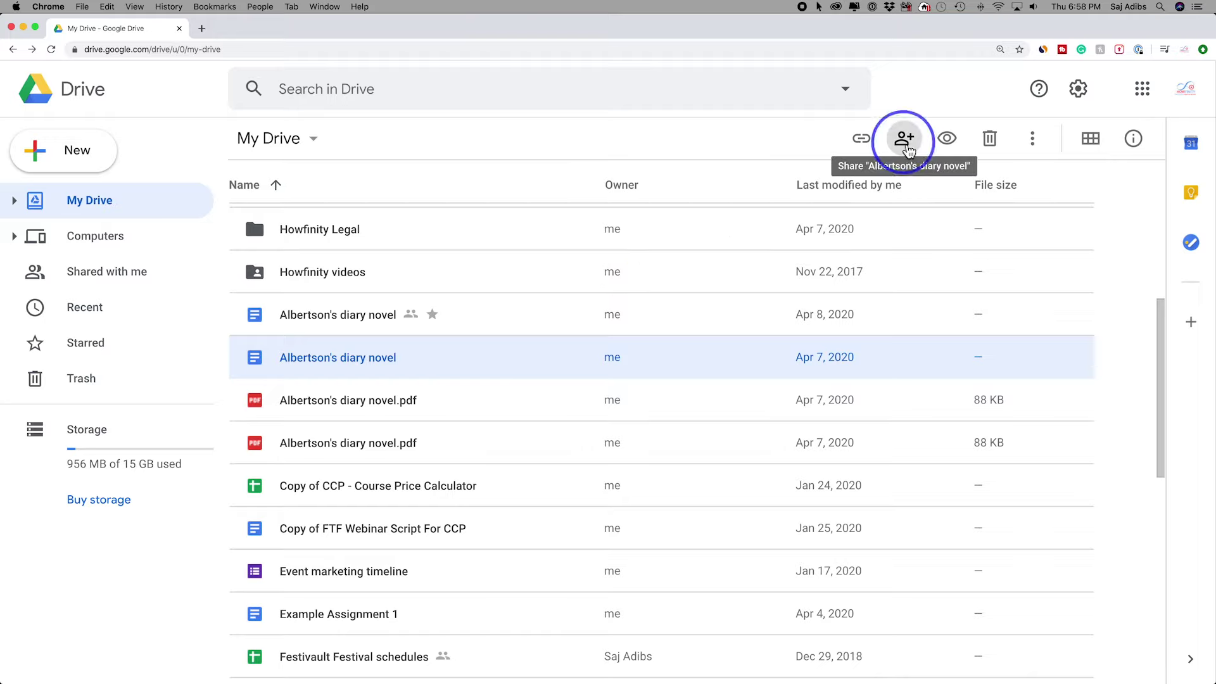
{"action": "left_click", "coordinate": [906, 145]}
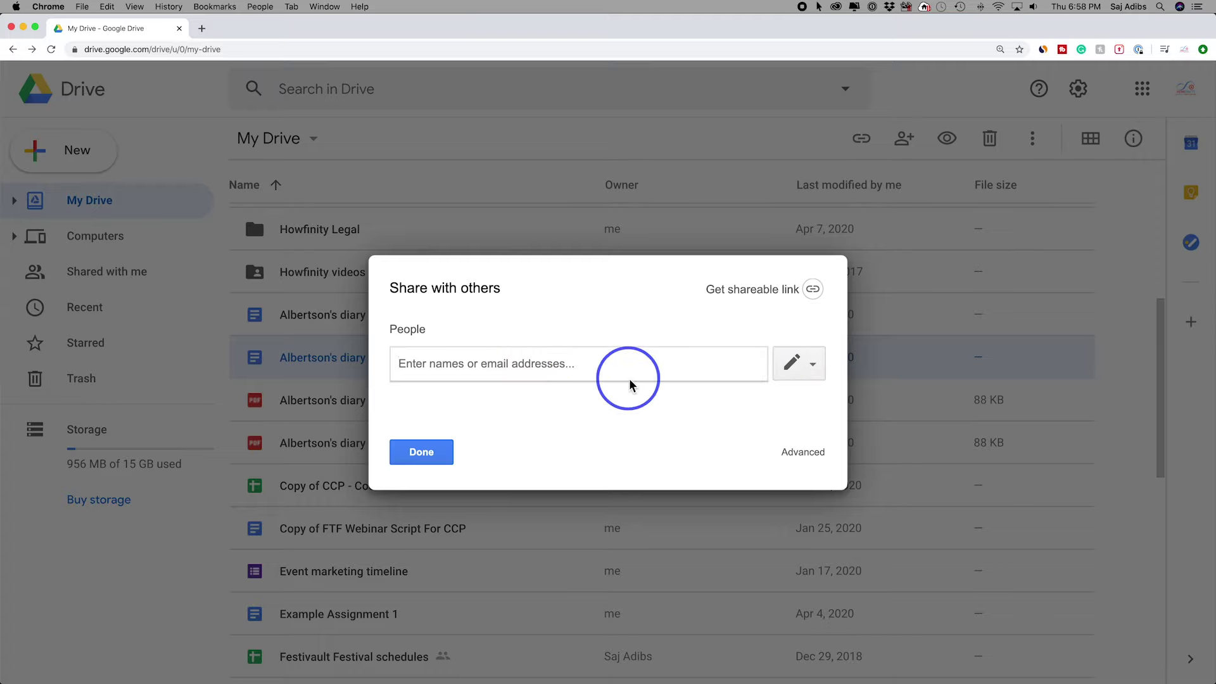
- Switch its access level through Can view, Can comment, and back to Can edit
{"action": "left_click", "coordinate": [815, 368]}
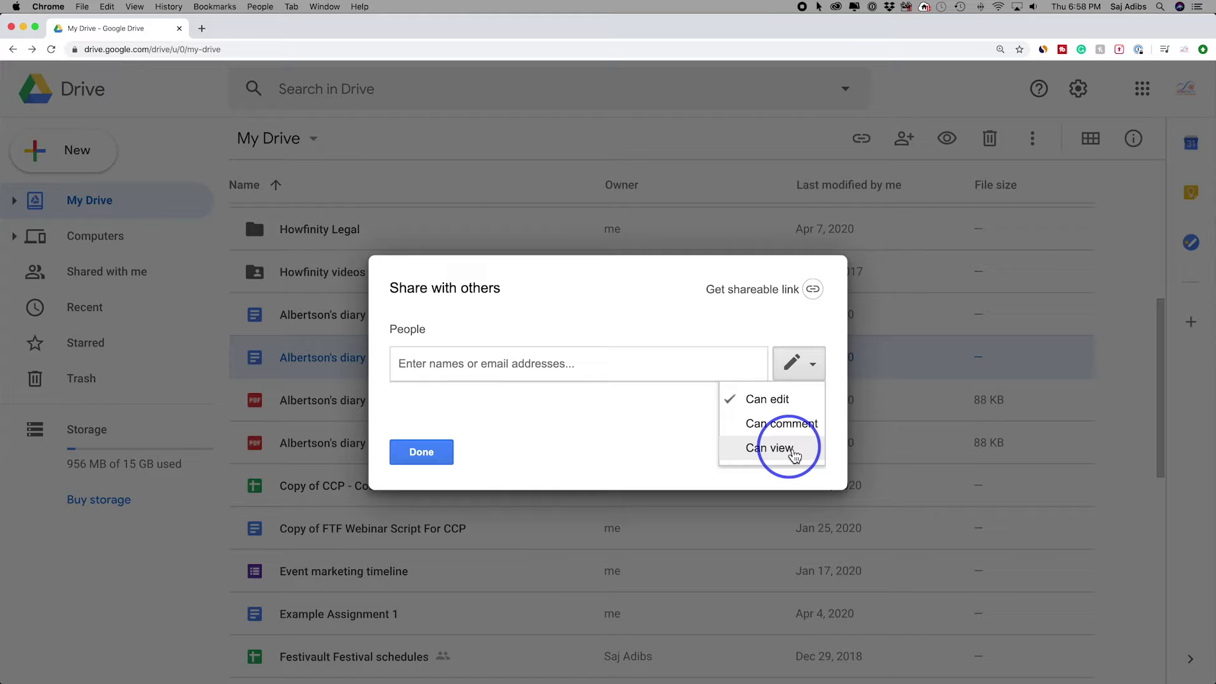
{"action": "left_click", "coordinate": [771, 451]}
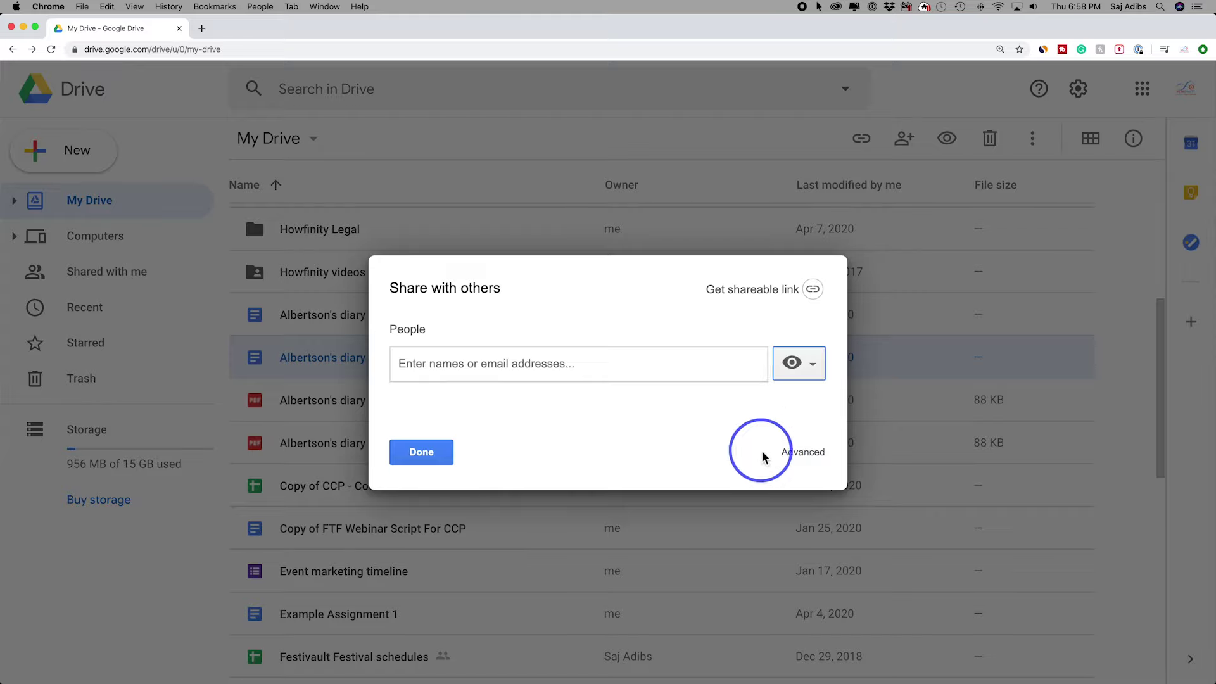
{"action": "left_click", "coordinate": [805, 366]}
{"action": "left_click", "coordinate": [793, 423]}
{"action": "left_click", "coordinate": [789, 375]}
- Invite the suggested support e-mail address with Can edit access and send the invitation
{"action": "left_click", "coordinate": [789, 394]}
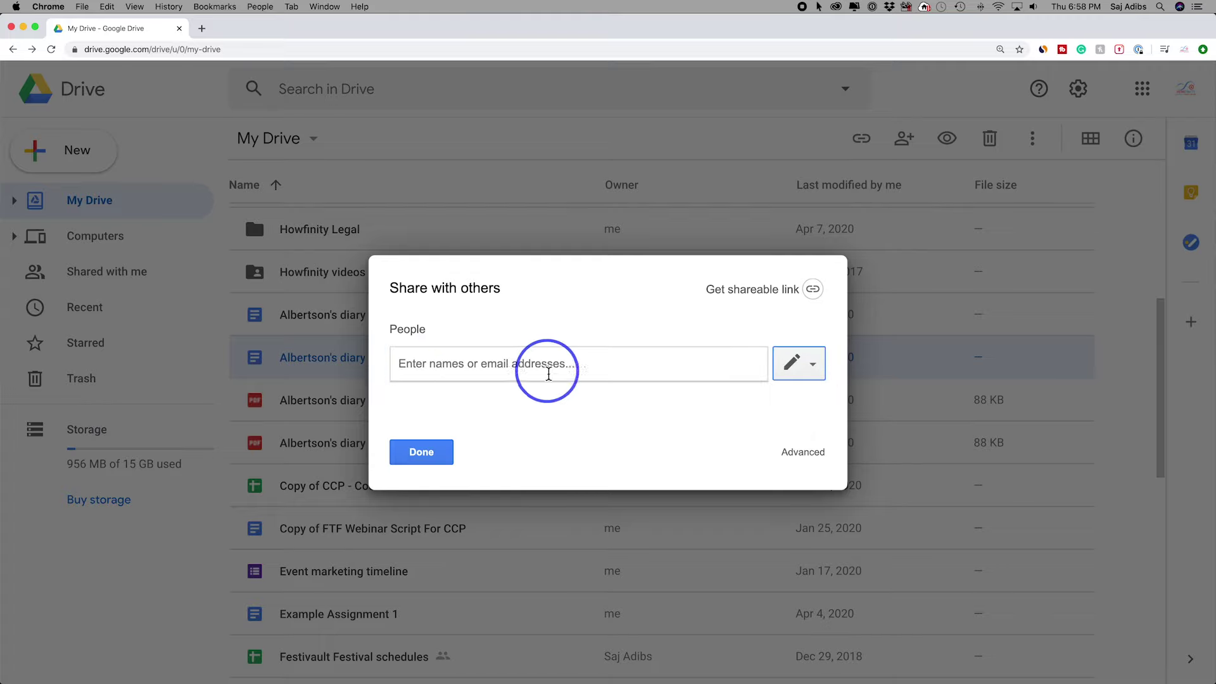
{"action": "type", "text": "su"}
{"action": "key", "text": "Return"}
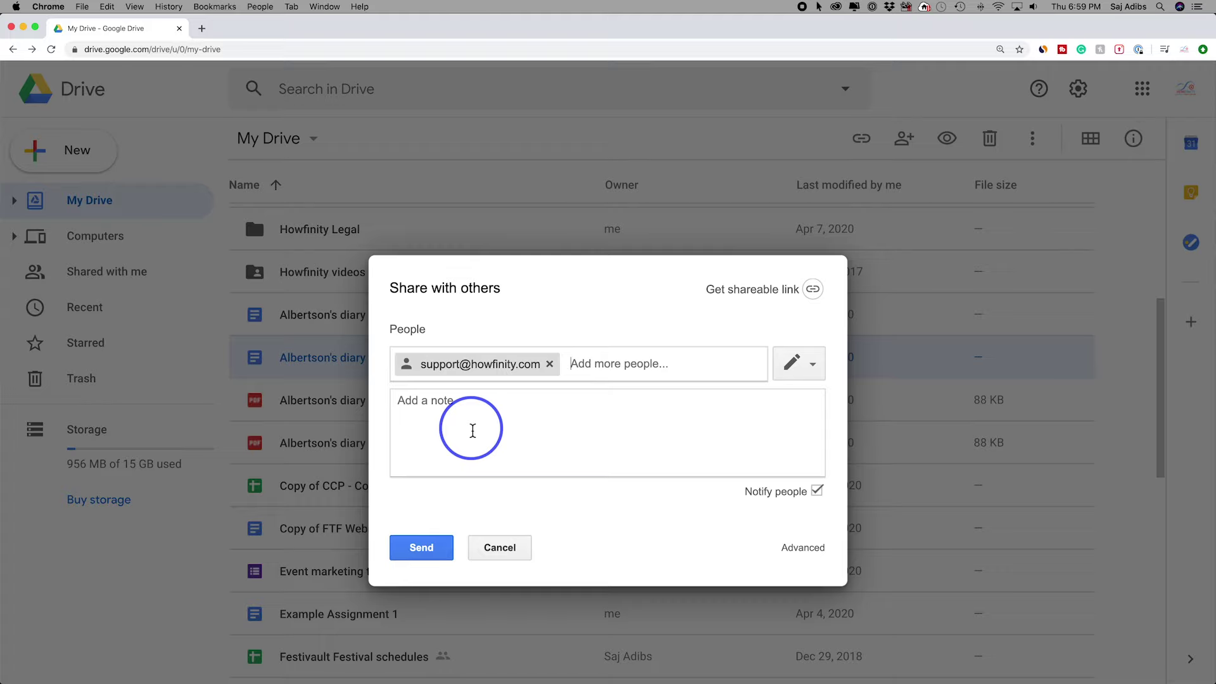
{"action": "left_click", "coordinate": [424, 549]}
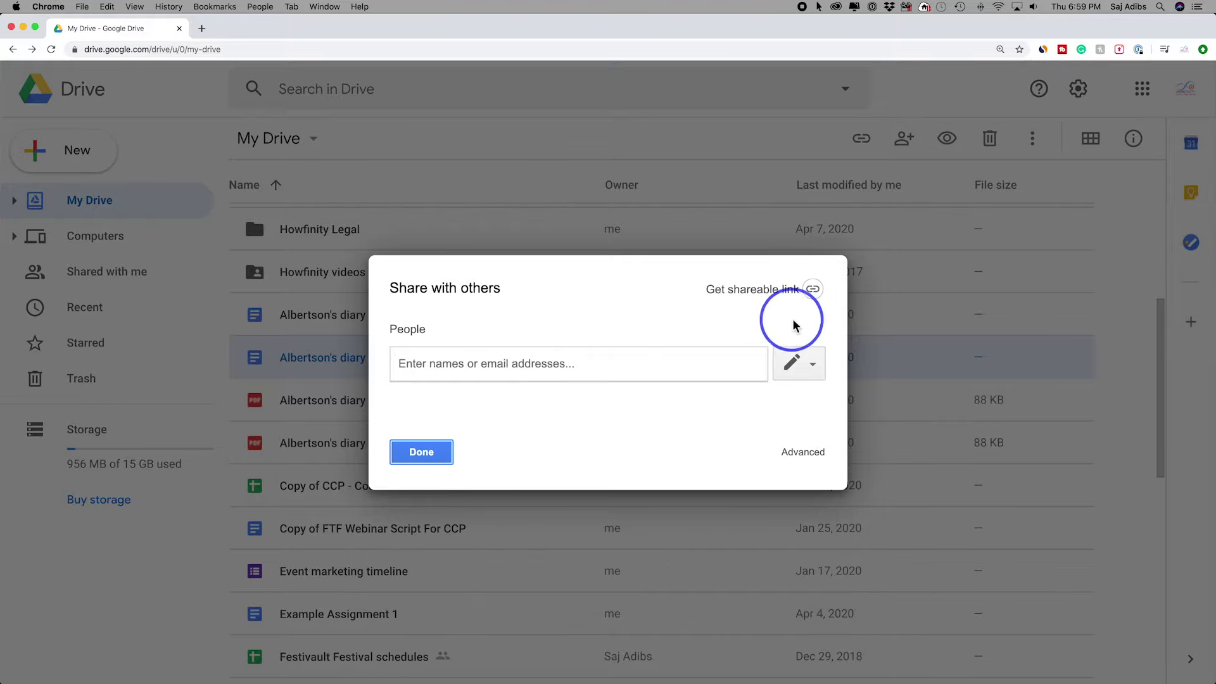
- Close the sharing dialog and open the Howfinity videos folder
{"action": "left_click", "coordinate": [402, 453]}
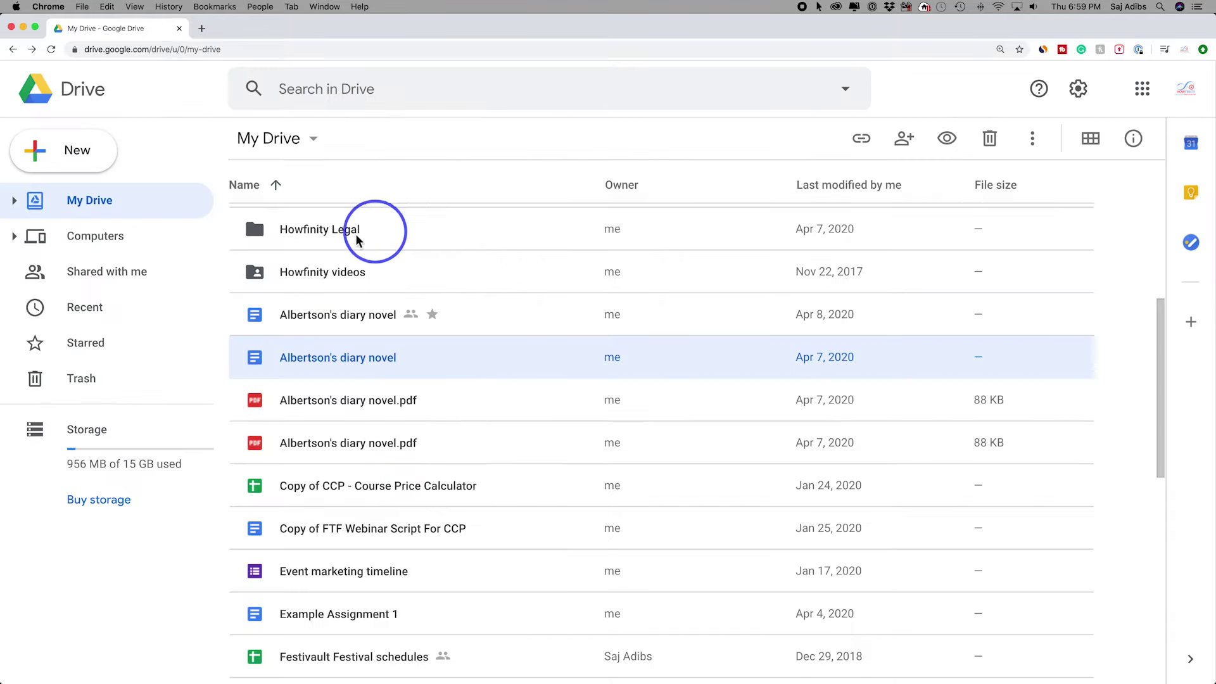
{"action": "left_click", "coordinate": [376, 241]}
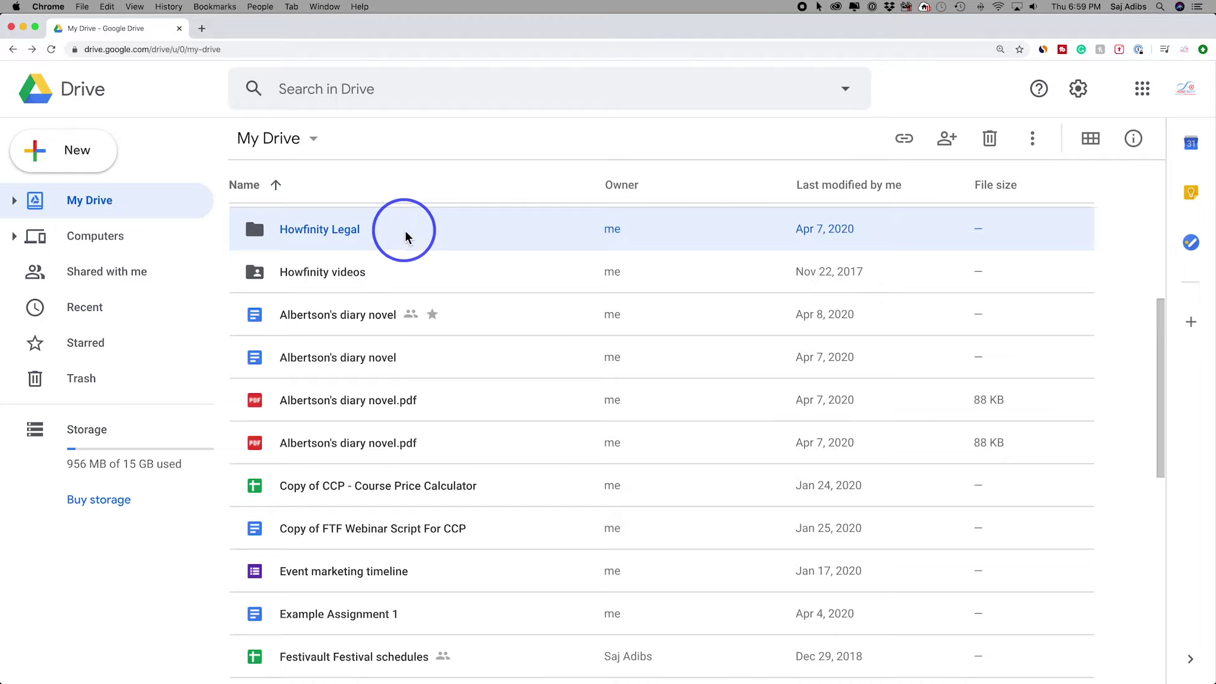
{"action": "left_click", "coordinate": [387, 282]}
{"action": "double_click", "coordinate": [388, 281]}
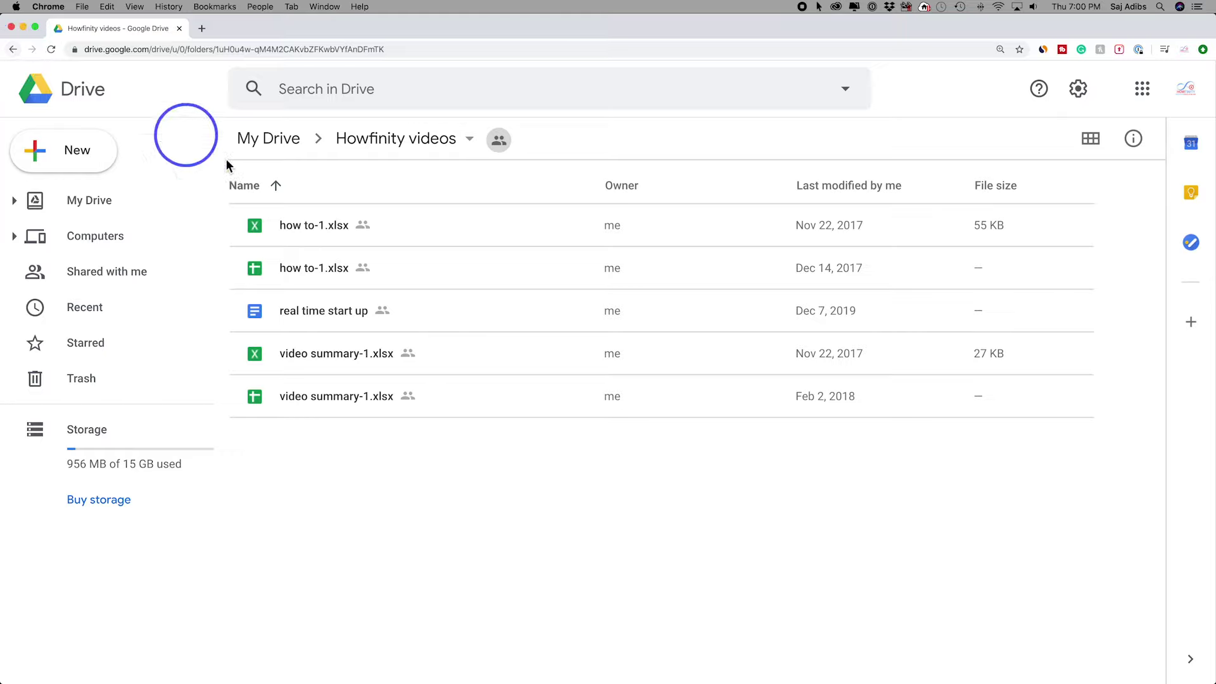
- Return to My Drive and bring up the actions menu for the Howfinity Legal folder
{"action": "left_click", "coordinate": [14, 49]}
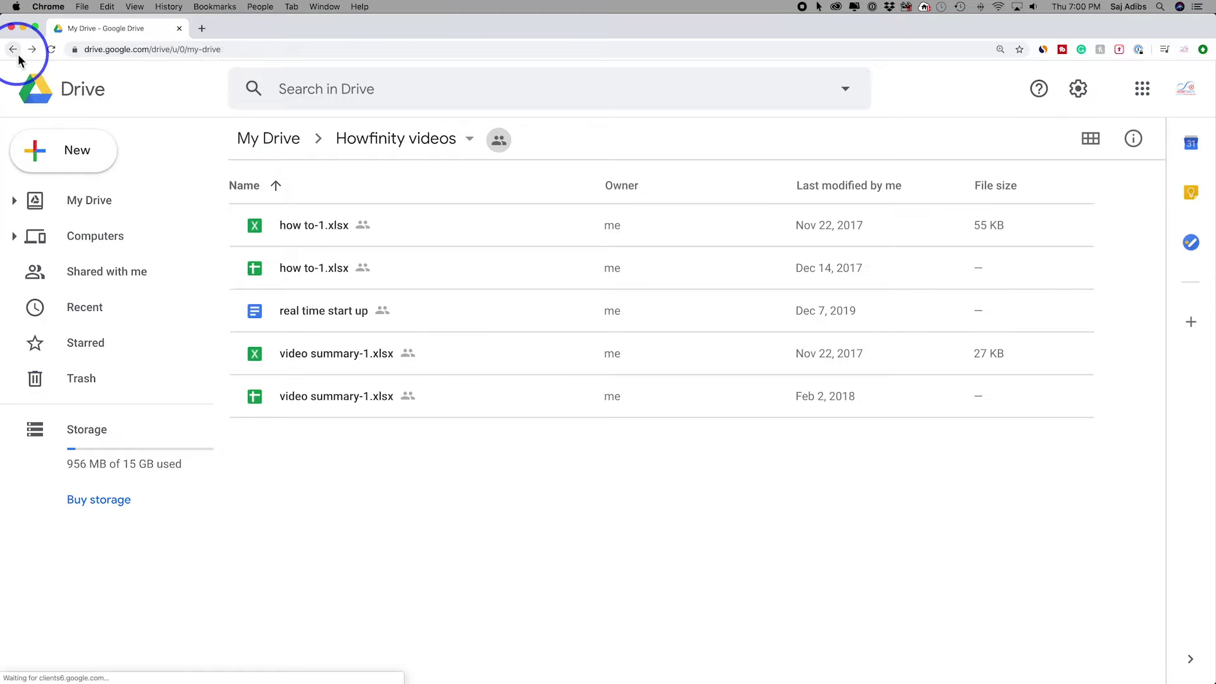
{"action": "left_click", "coordinate": [253, 240]}
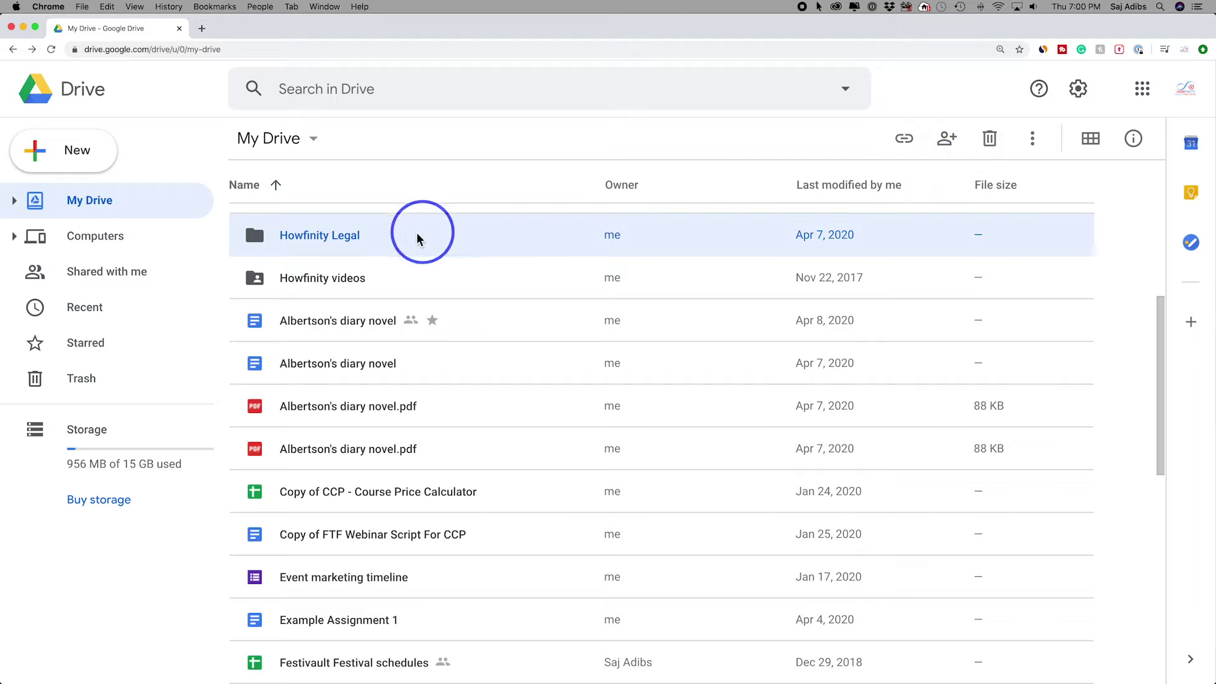
{"action": "left_click", "coordinate": [388, 238]}
{"action": "right_click", "coordinate": [387, 238]}
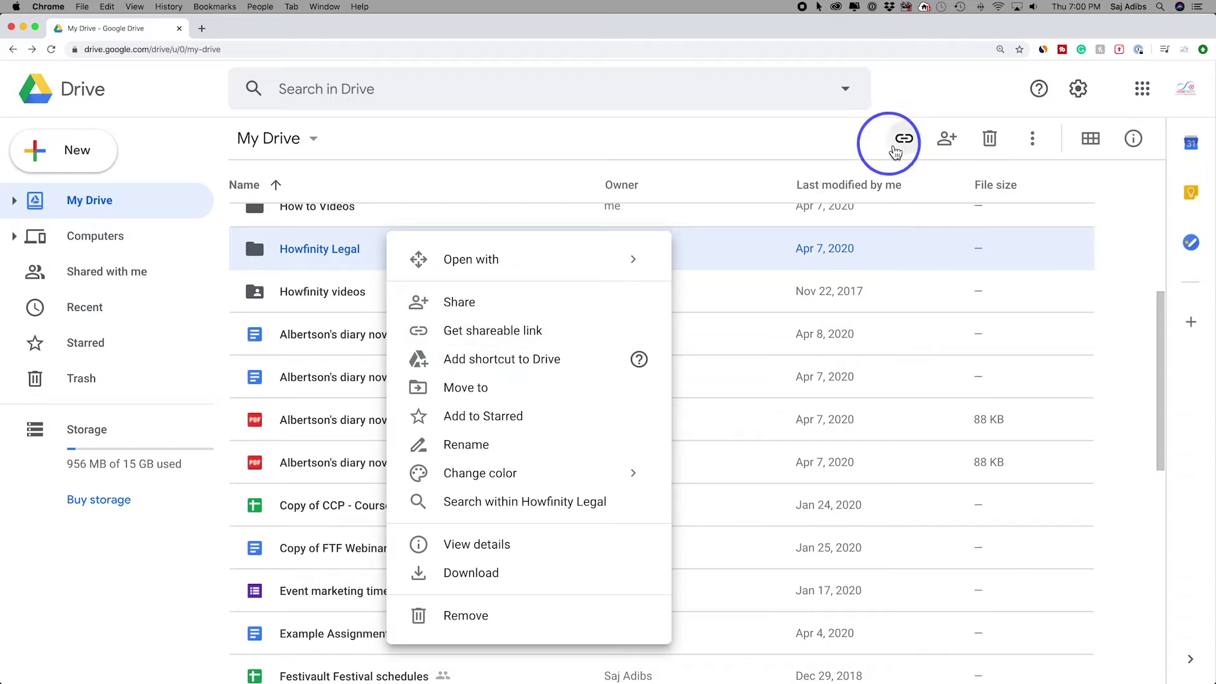
- Turn on anyone-with-the-link view sharing for Howfinity Legal and open its Sharing settings
{"action": "left_click", "coordinate": [870, 149]}
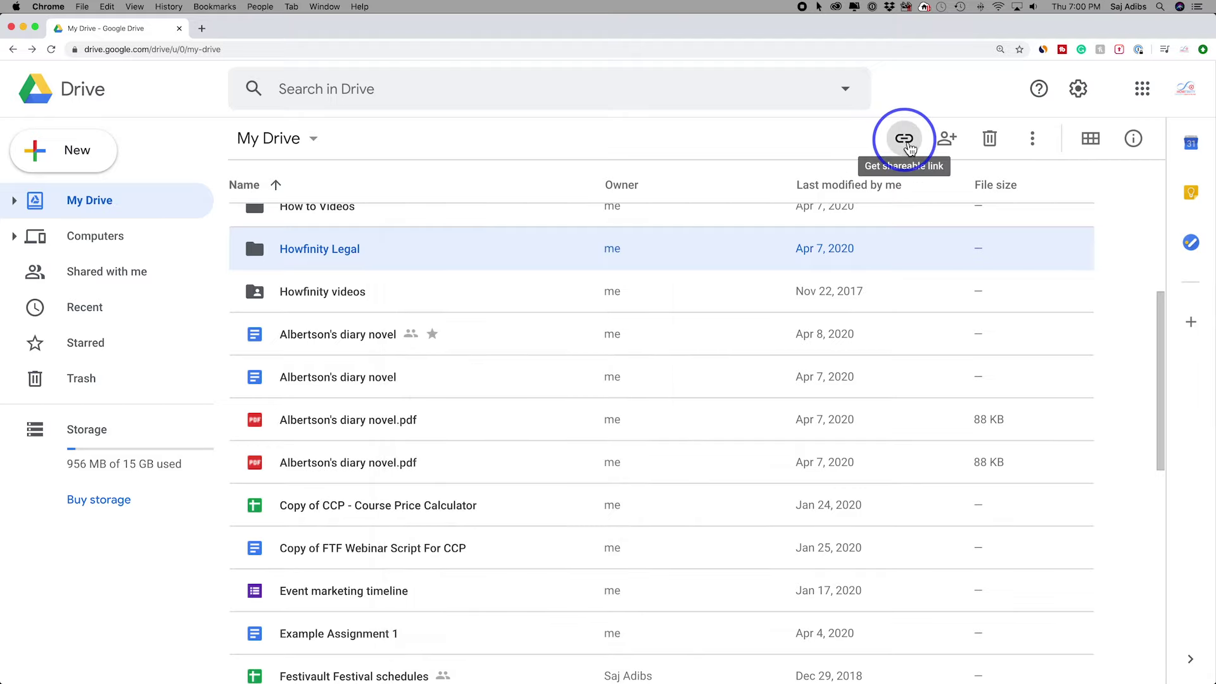
{"action": "left_click", "coordinate": [907, 144]}
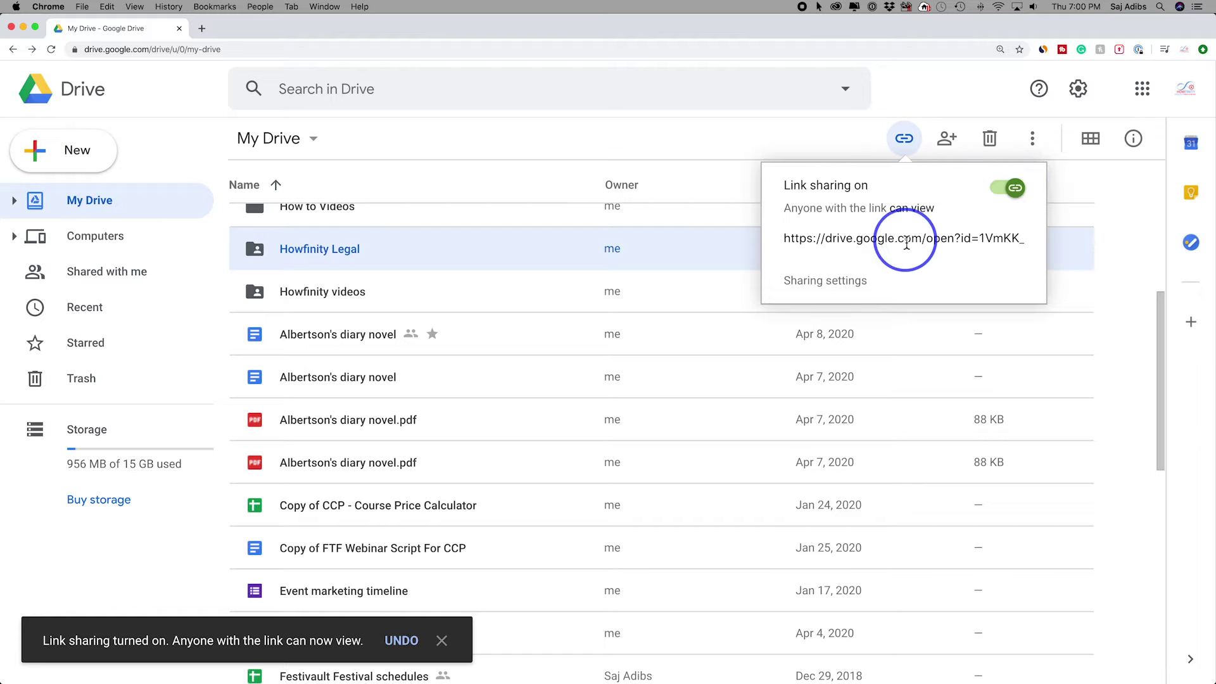
{"action": "left_click", "coordinate": [872, 244]}
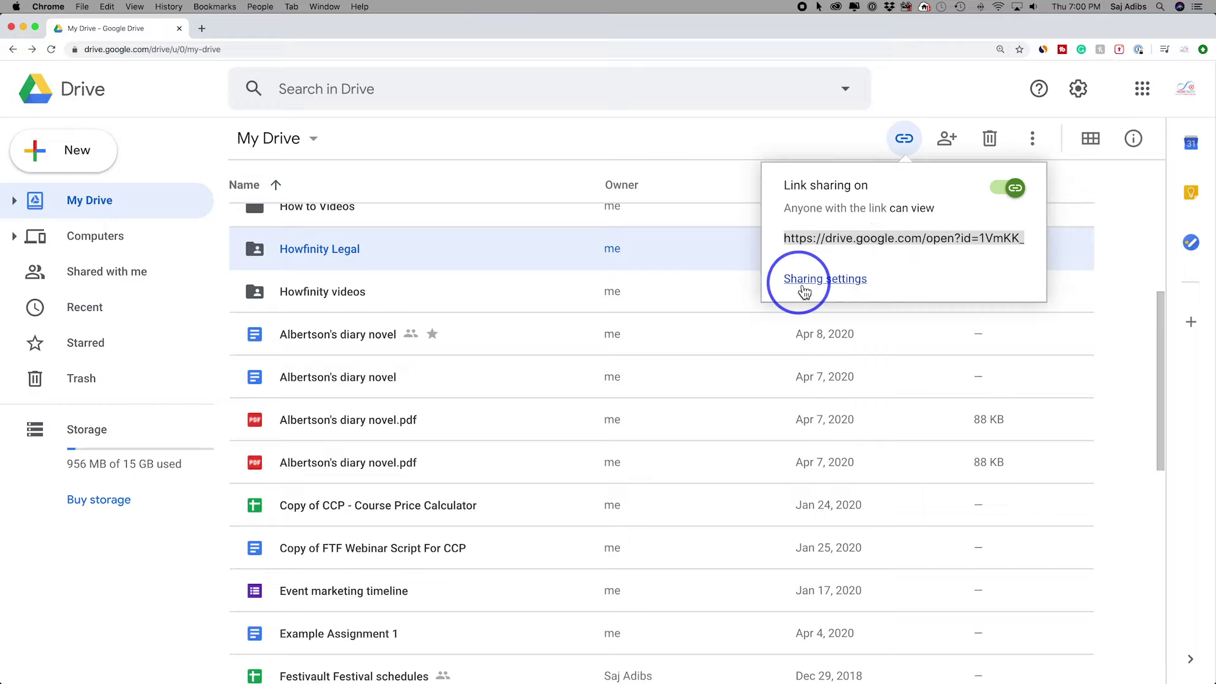
{"action": "left_click", "coordinate": [805, 291]}
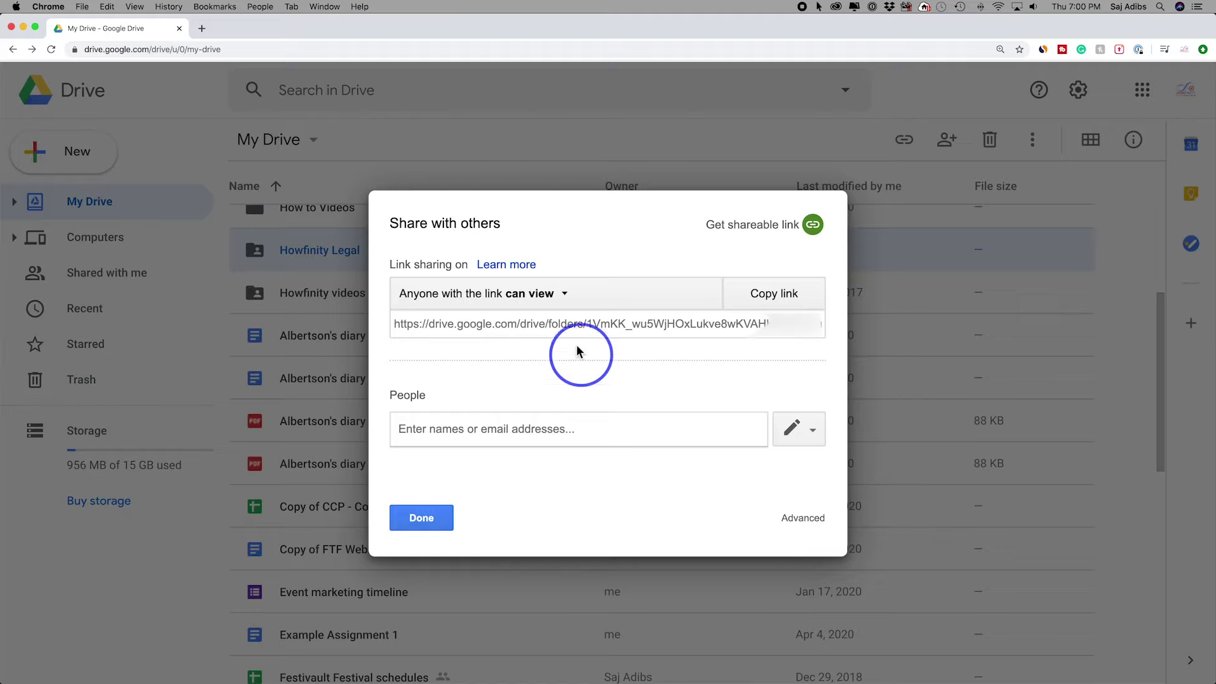
- Copy the folder link, then review the More link-sharing options and cancel without changes
{"action": "left_click", "coordinate": [485, 324]}
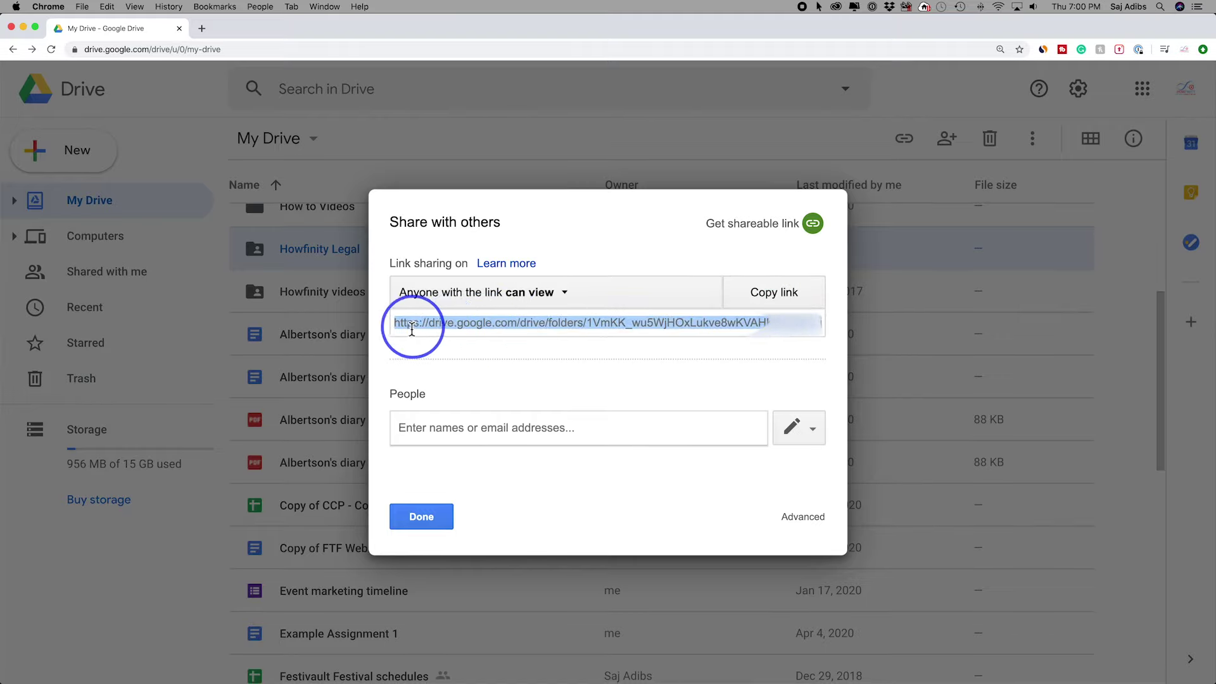
{"action": "left_click", "coordinate": [797, 303]}
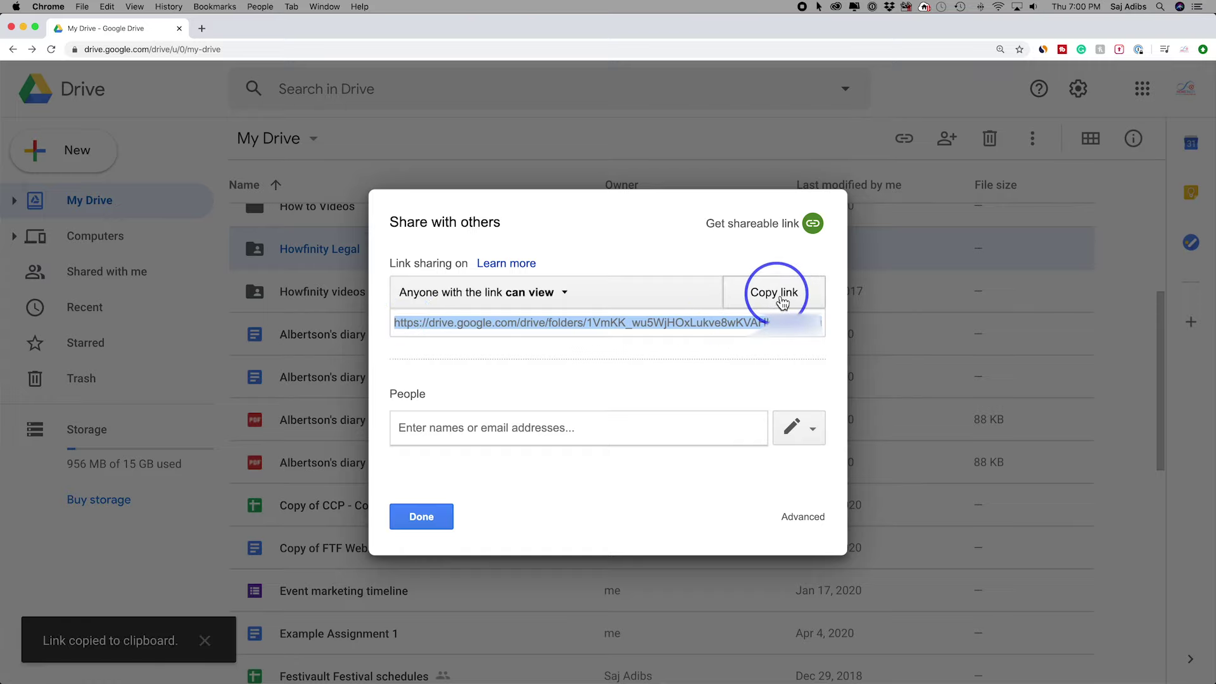
{"action": "left_click", "coordinate": [565, 303]}
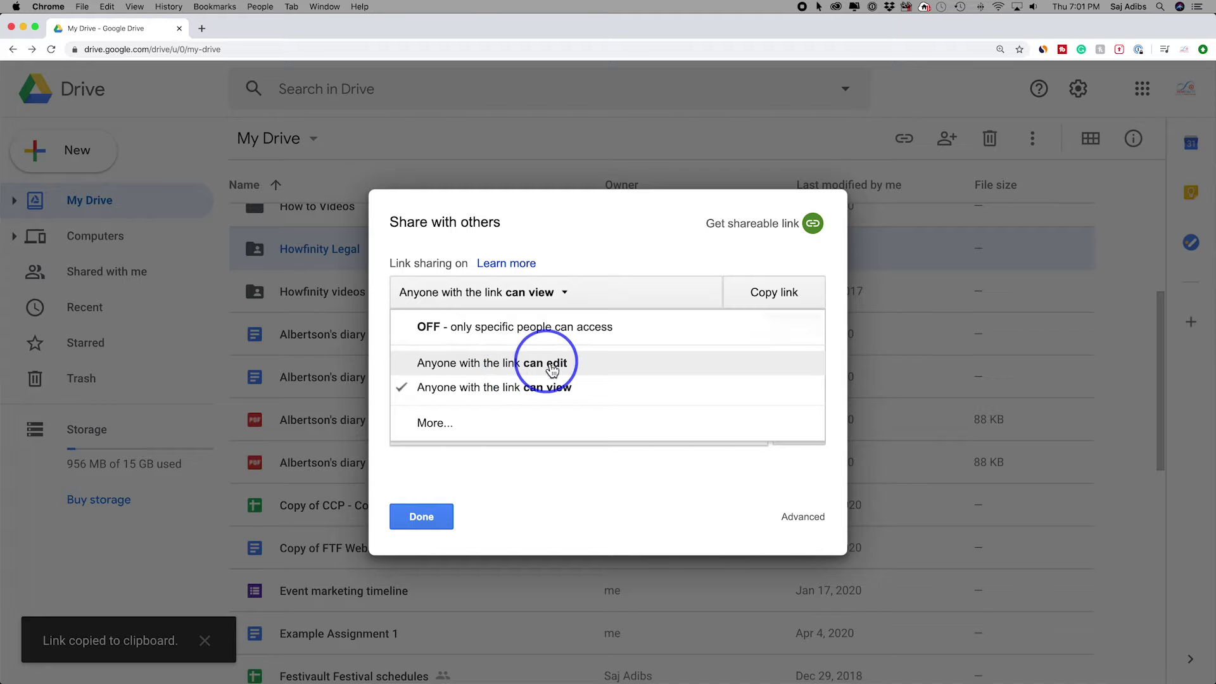
{"action": "left_click", "coordinate": [449, 422]}
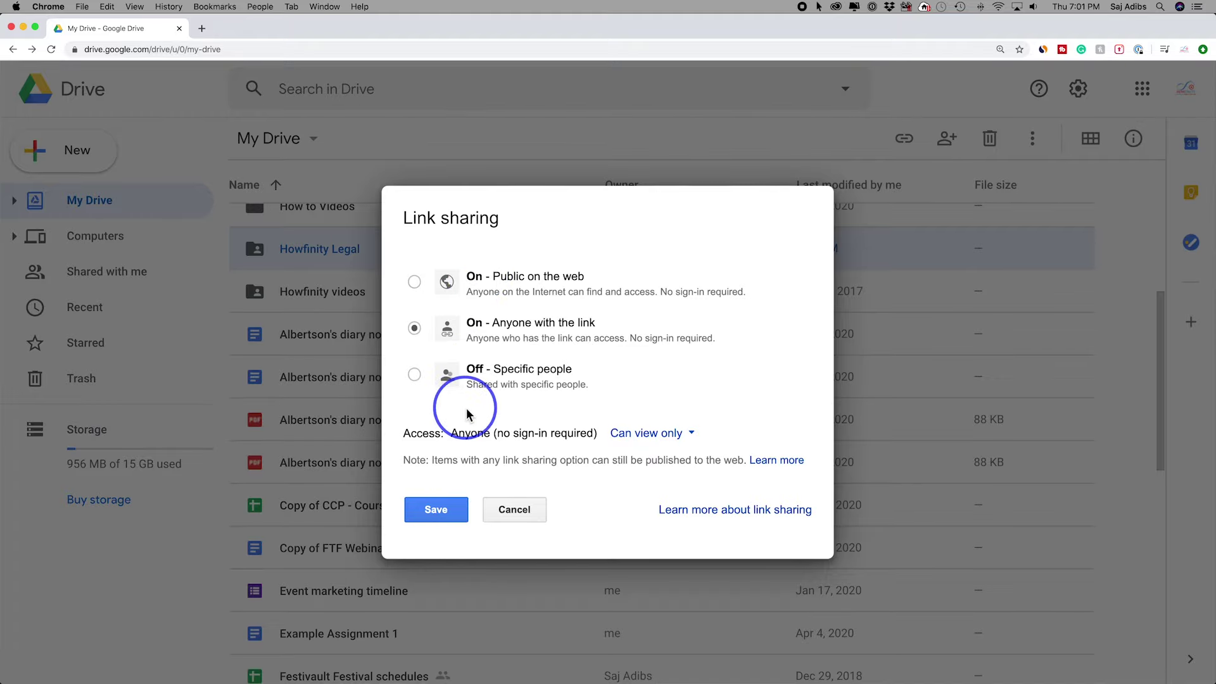
{"action": "left_click", "coordinate": [517, 517]}
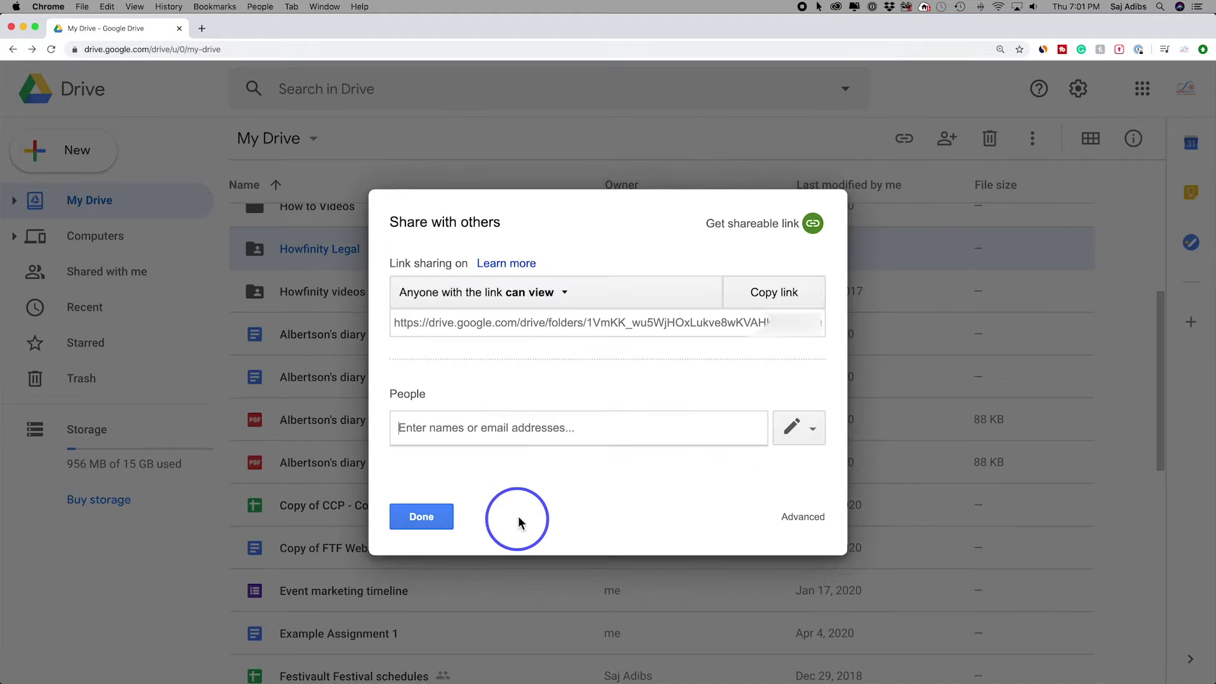
- Copy the Howfinity Legal folder's view-only link to the clipboard again
{"action": "left_click", "coordinate": [453, 328]}
{"action": "left_click", "coordinate": [787, 305]}
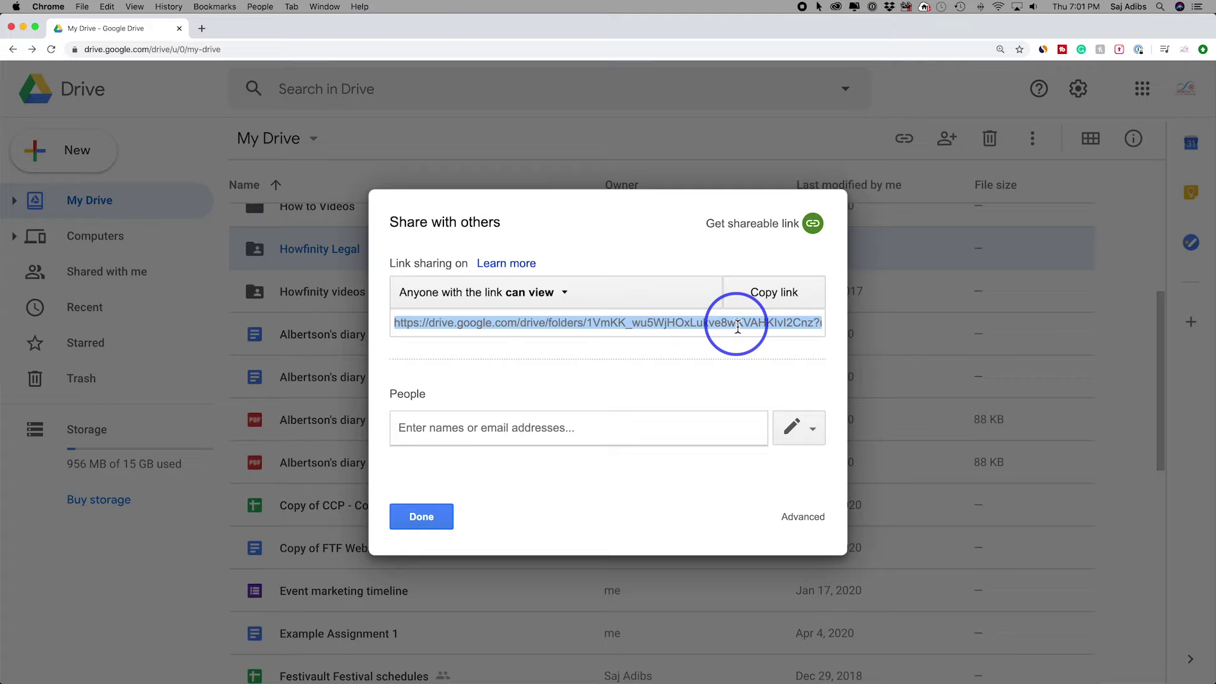
{"action": "left_click", "coordinate": [788, 304]}
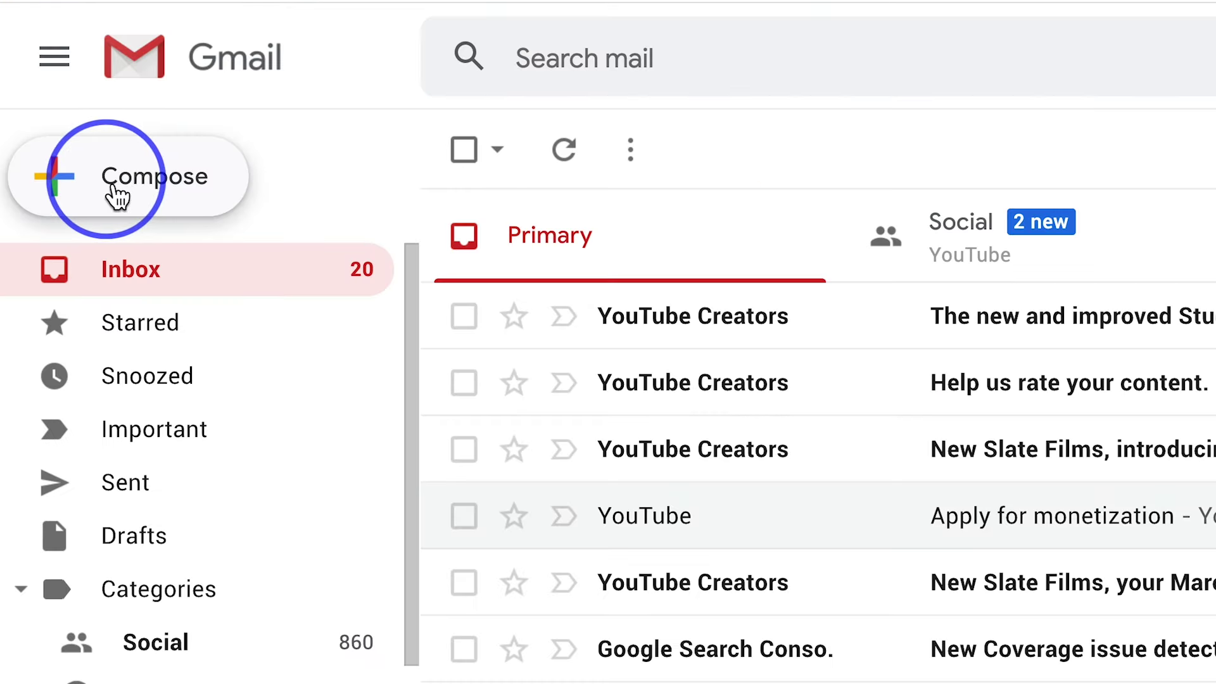
- Compose a new Gmail message and paste the Drive folder link into its body
{"action": "left_click", "coordinate": [113, 189]}
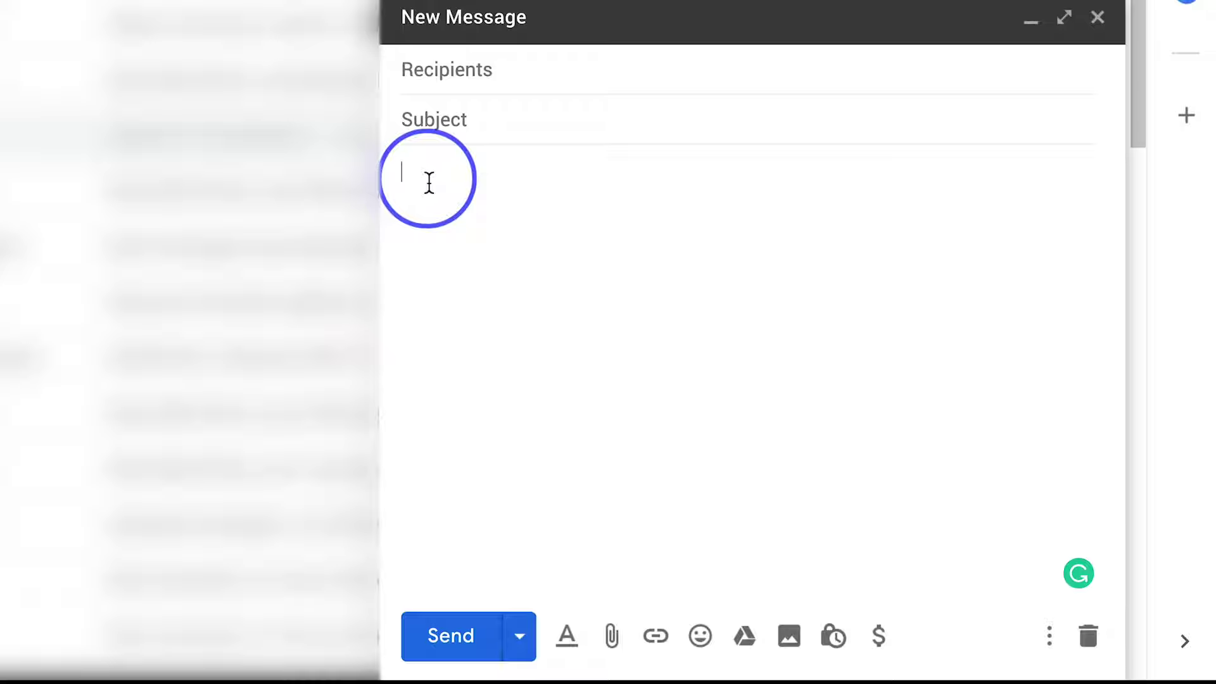
{"action": "right_click", "coordinate": [430, 182]}
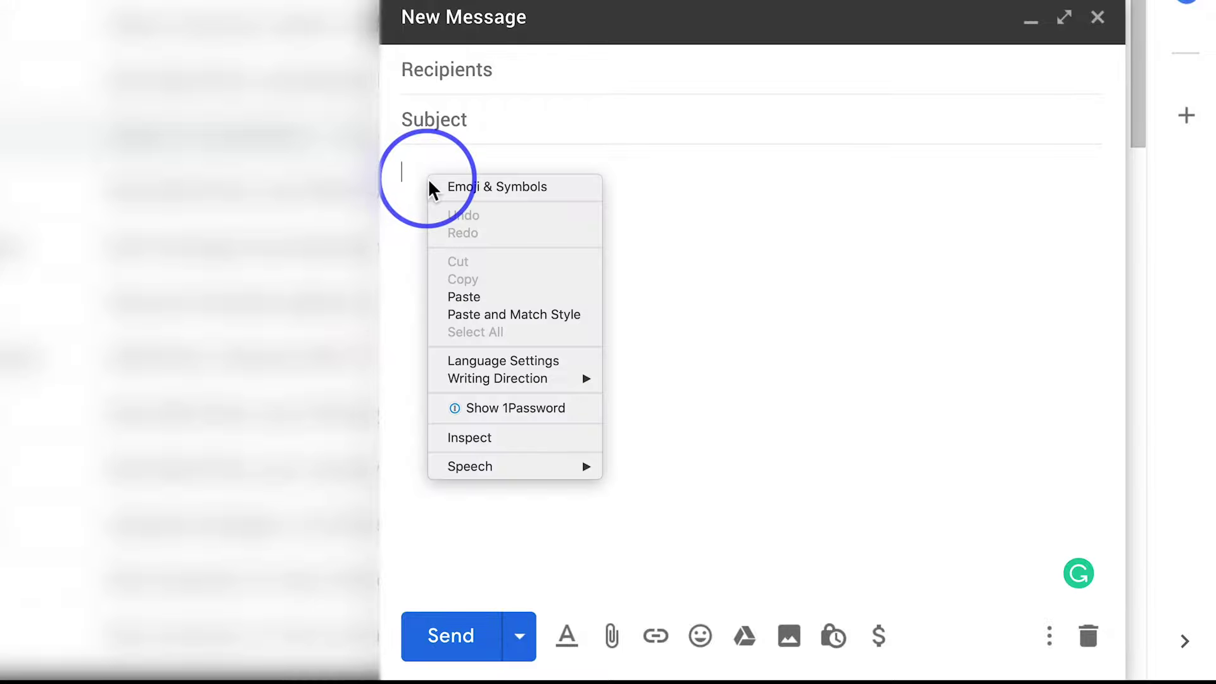
{"action": "left_click", "coordinate": [461, 292]}
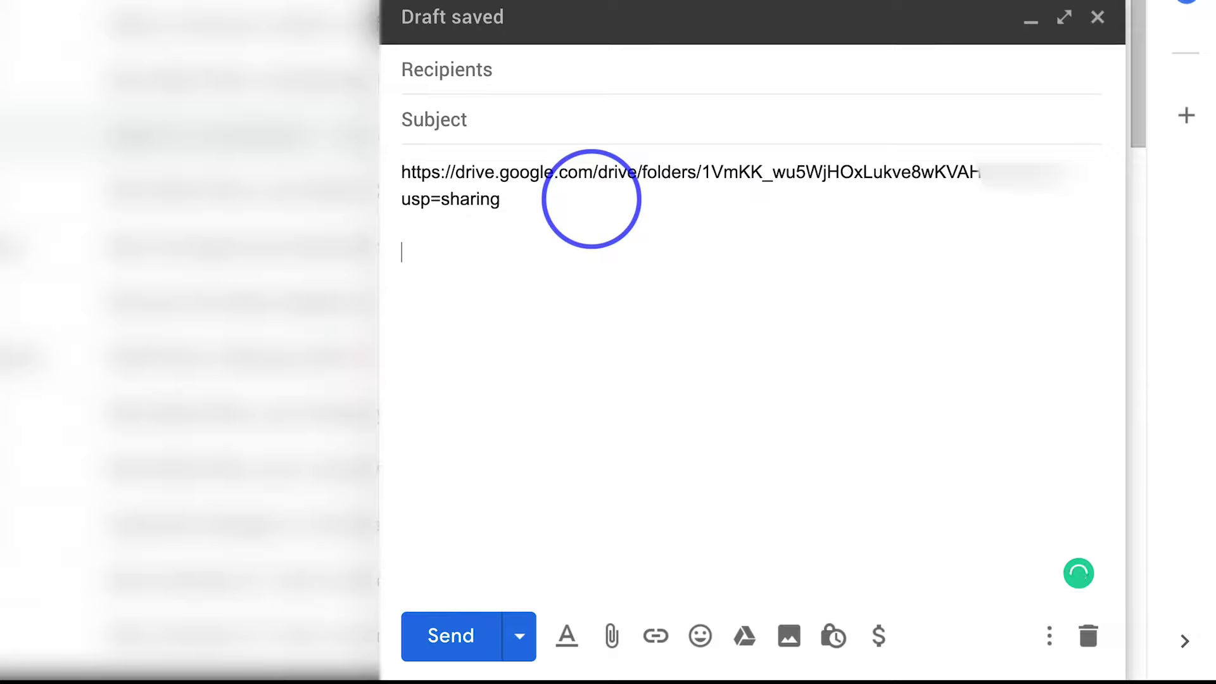
- Add the line 'My Google Drive link' below the URL and select it
{"action": "key", "text": "Return"}
{"action": "key", "text": "Return"}
{"action": "type", "text": "My Google Drive link"}
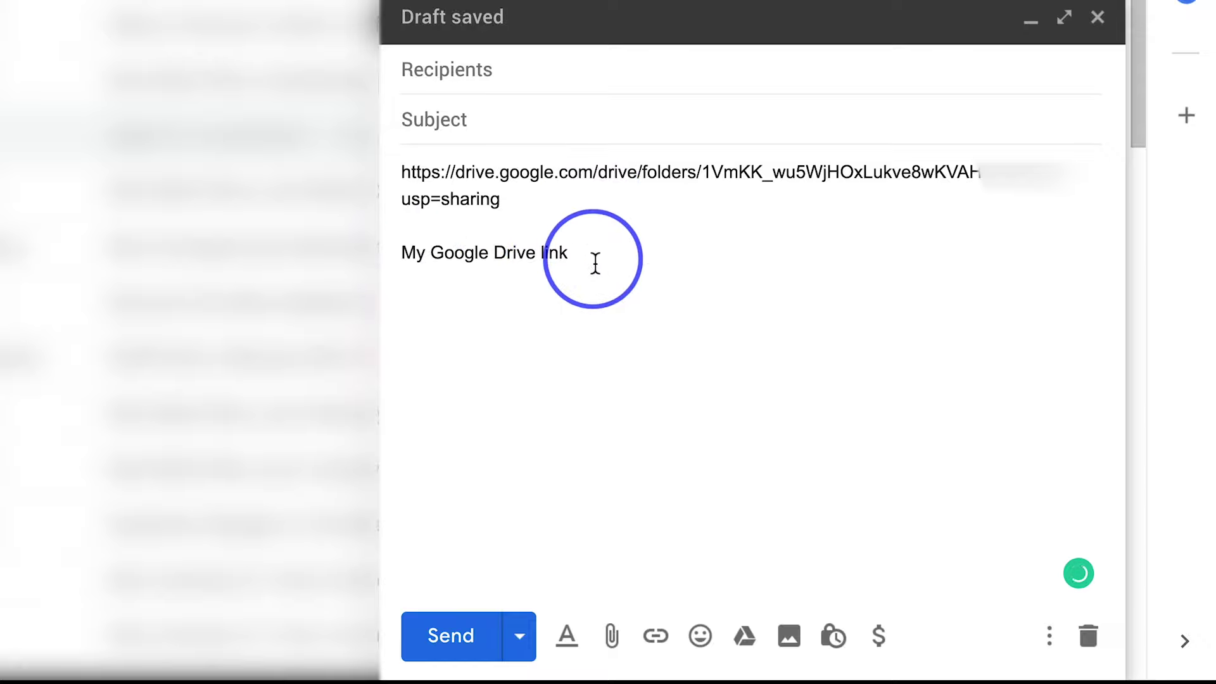
{"action": "left_click", "coordinate": [407, 265]}
{"action": "left_click_drag", "start_coordinate": [407, 265], "coordinate": [584, 265]}
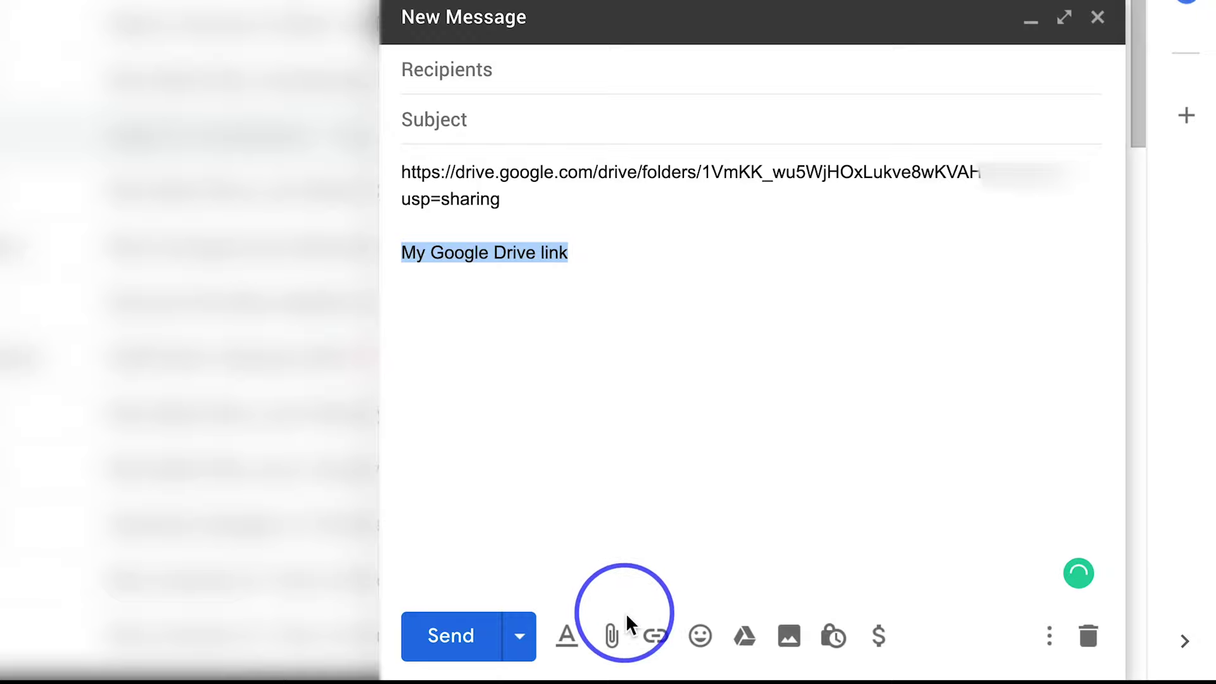
- Hyperlink the selected 'My Google Drive link' text to the pasted Drive folder URL
{"action": "left_click", "coordinate": [658, 641]}
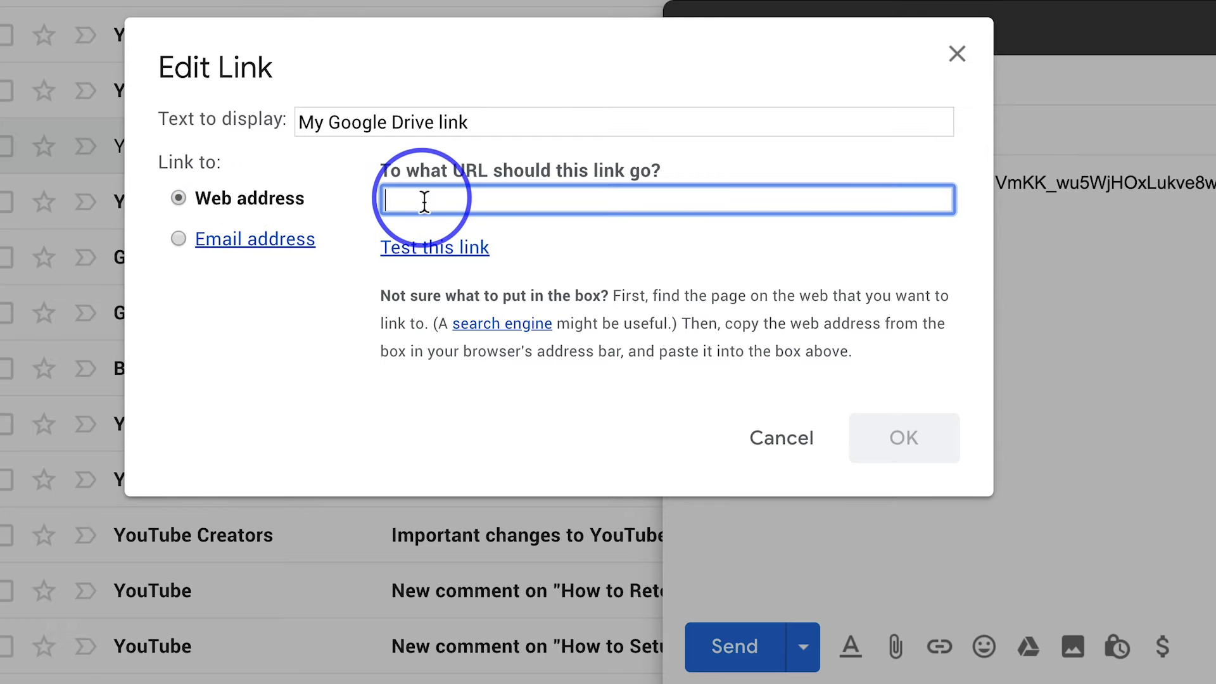
{"action": "right_click", "coordinate": [423, 200]}
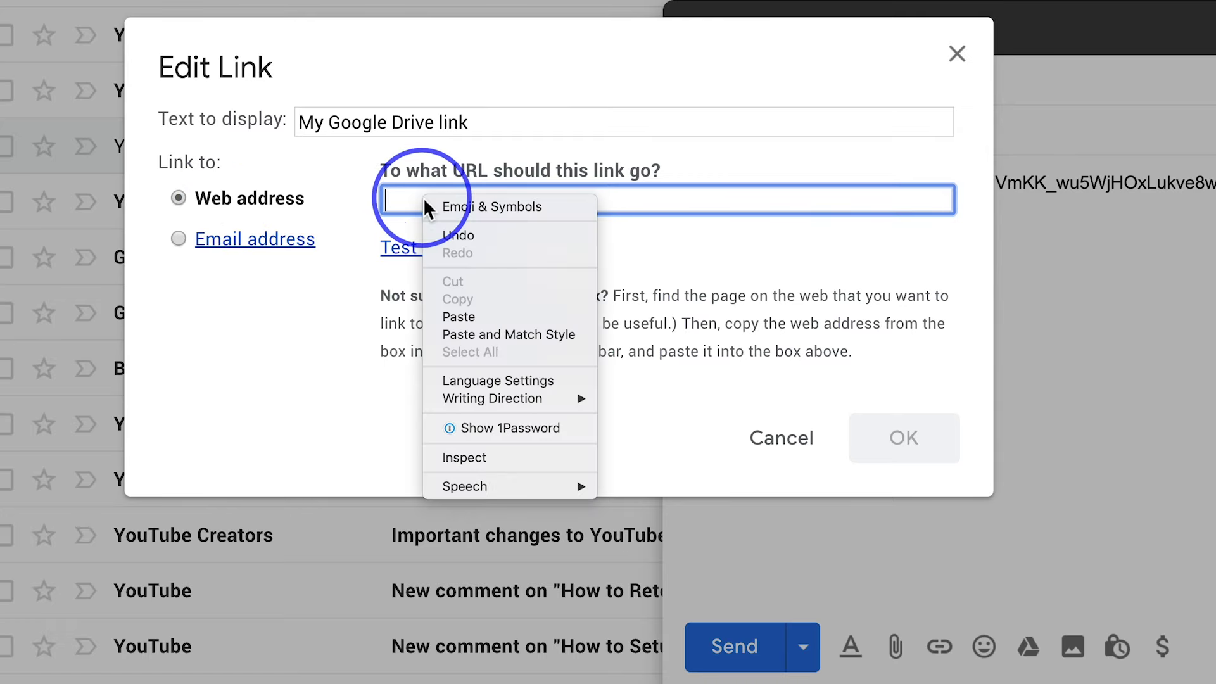
{"action": "left_click", "coordinate": [475, 318]}
{"action": "left_click", "coordinate": [905, 439]}
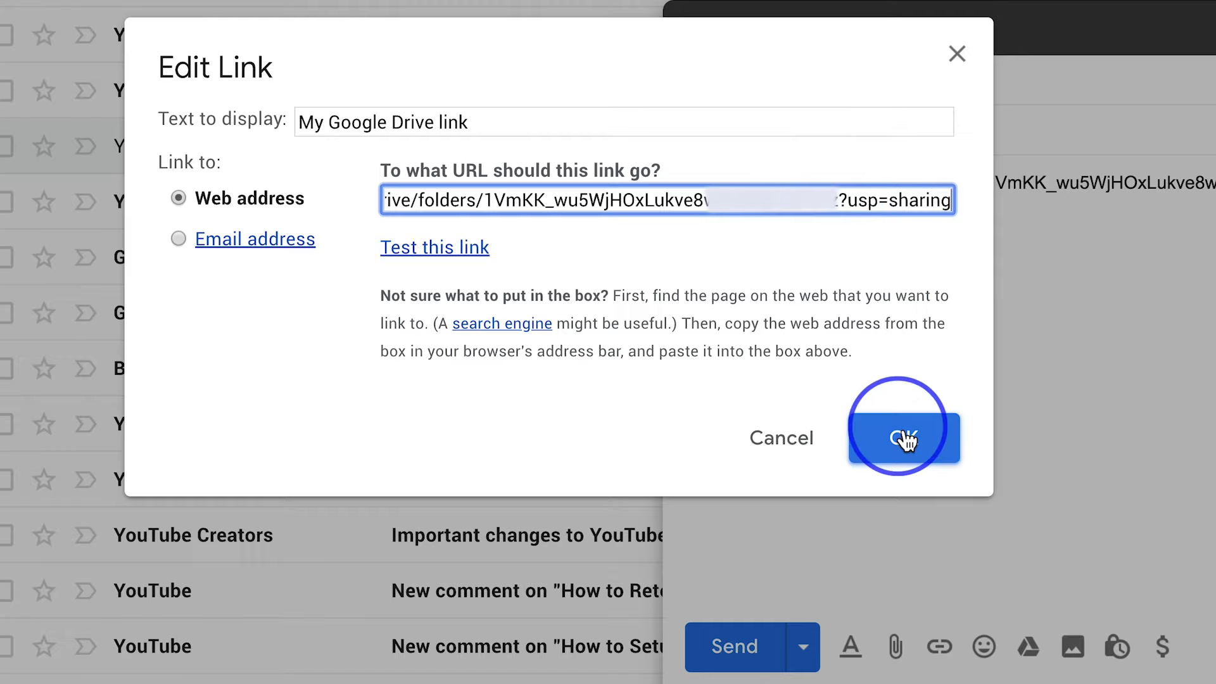
{"action": "left_click", "coordinate": [906, 439]}
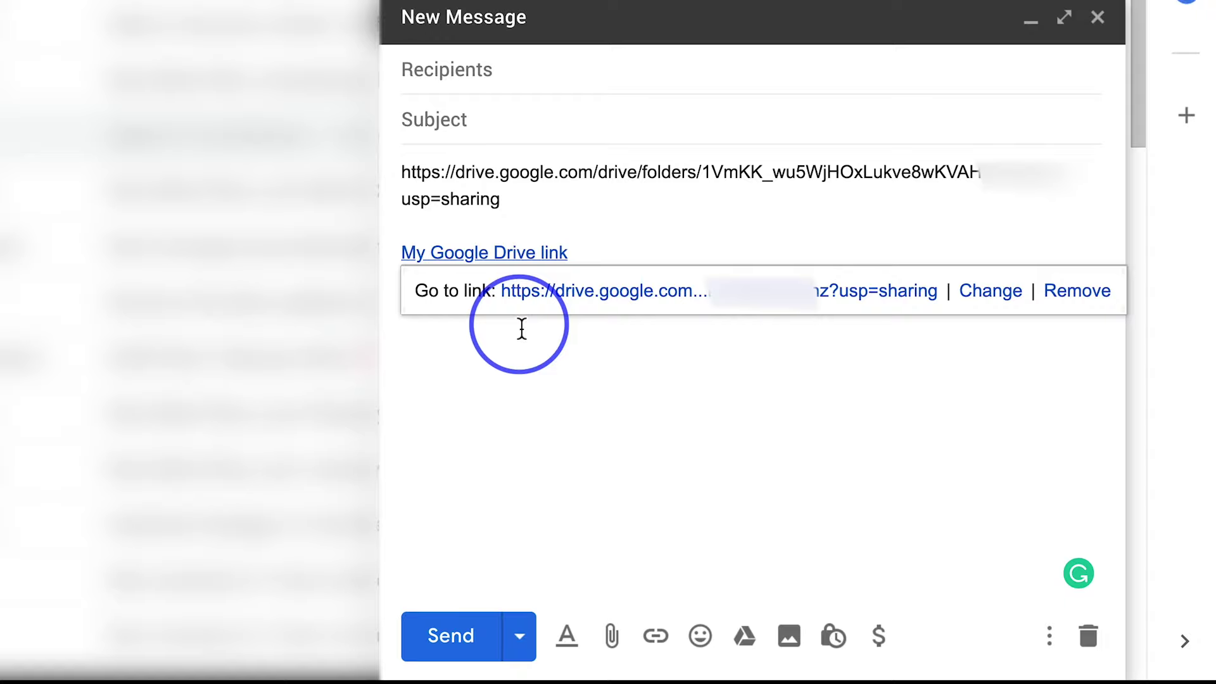
- Delete the raw Drive URL from the draft and select the 'My Google Drive link' text
{"action": "left_click_drag", "start_coordinate": [503, 202], "coordinate": [380, 177]}
{"action": "key", "text": "BackSpace"}
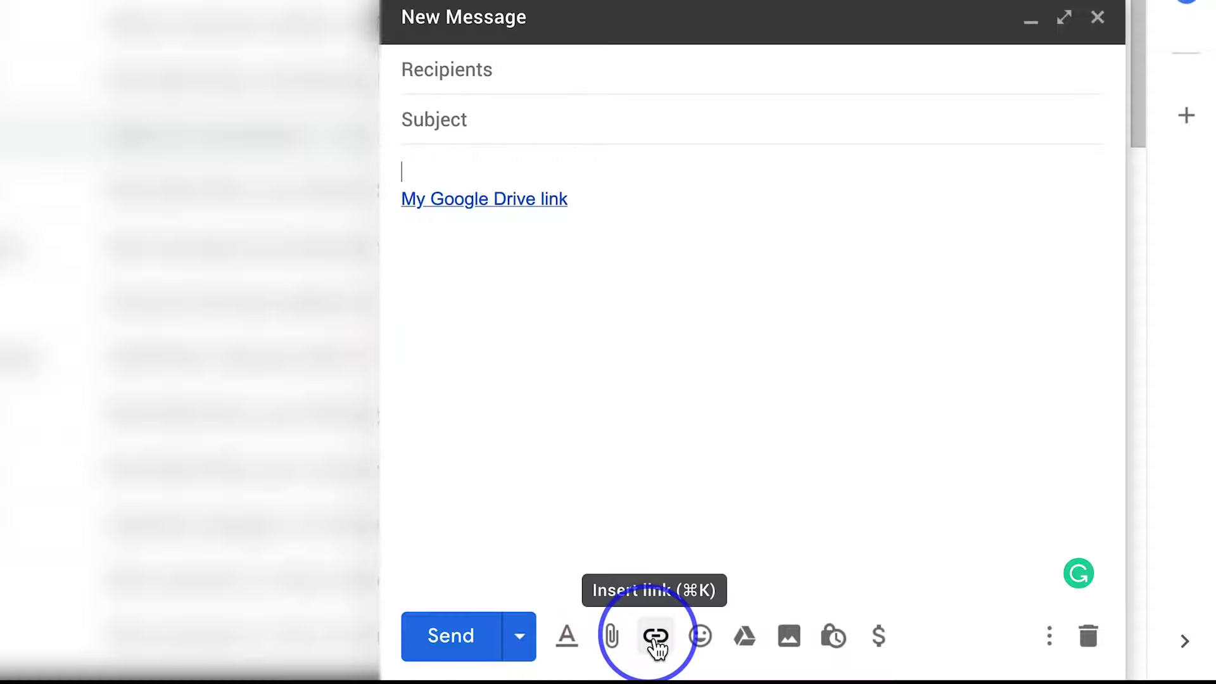
{"action": "left_click_drag", "start_coordinate": [586, 214], "coordinate": [383, 210]}
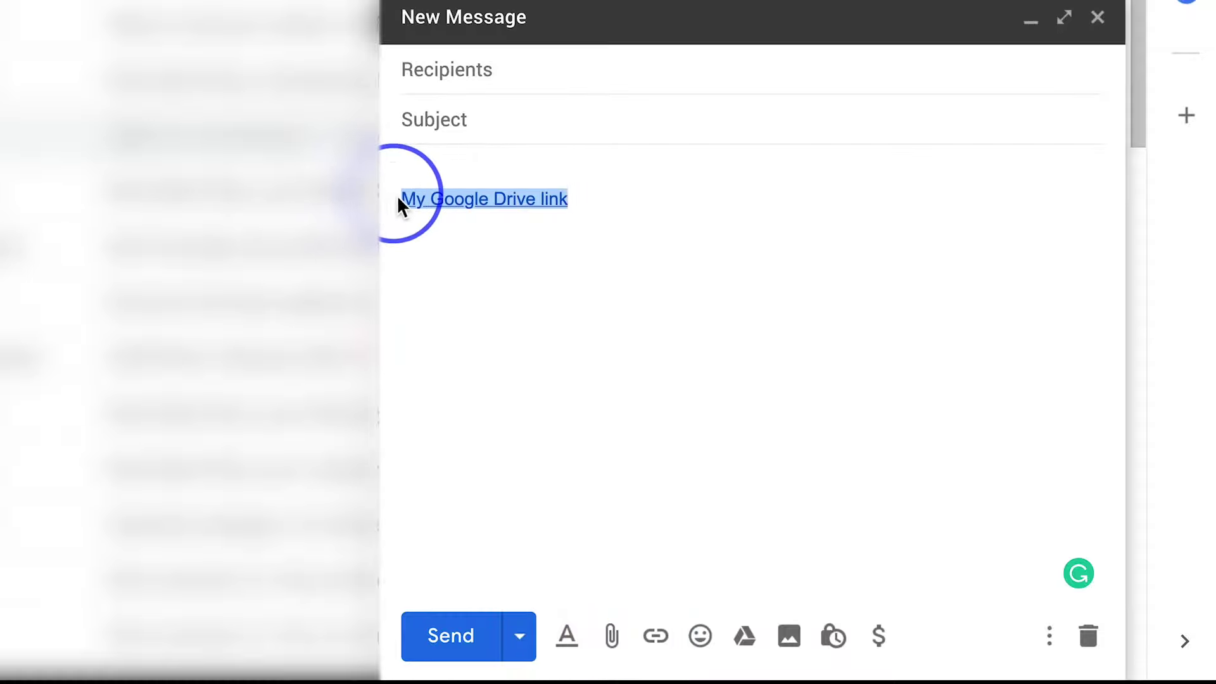